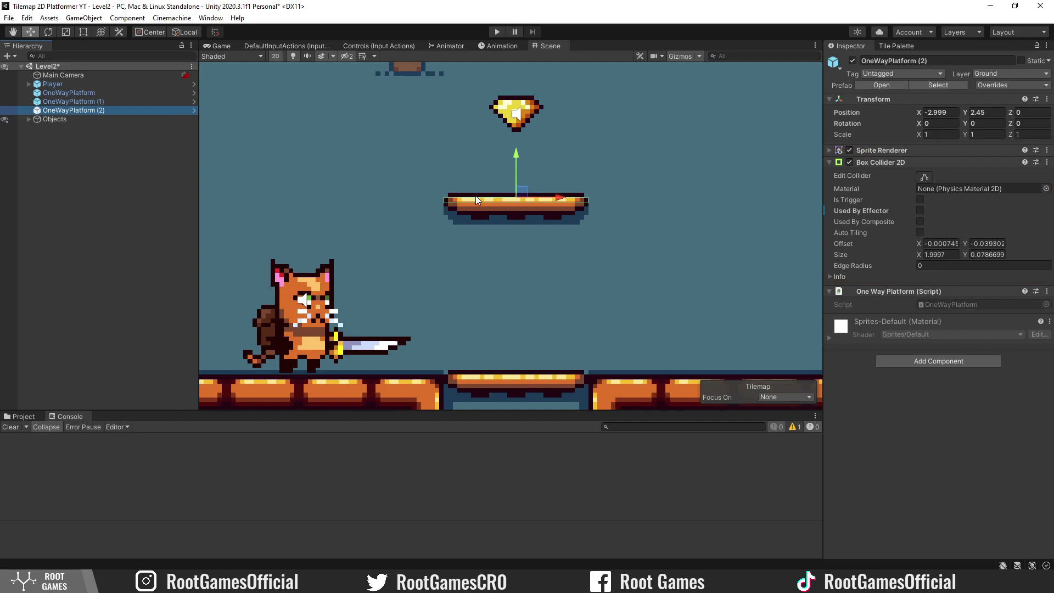
Add a Platform Effector 2D to the platform and tick Used By Effector on its Box Collider 2D
{"action": "left_click", "coordinate": [935, 360]}
{"action": "type", "text": "pla"}
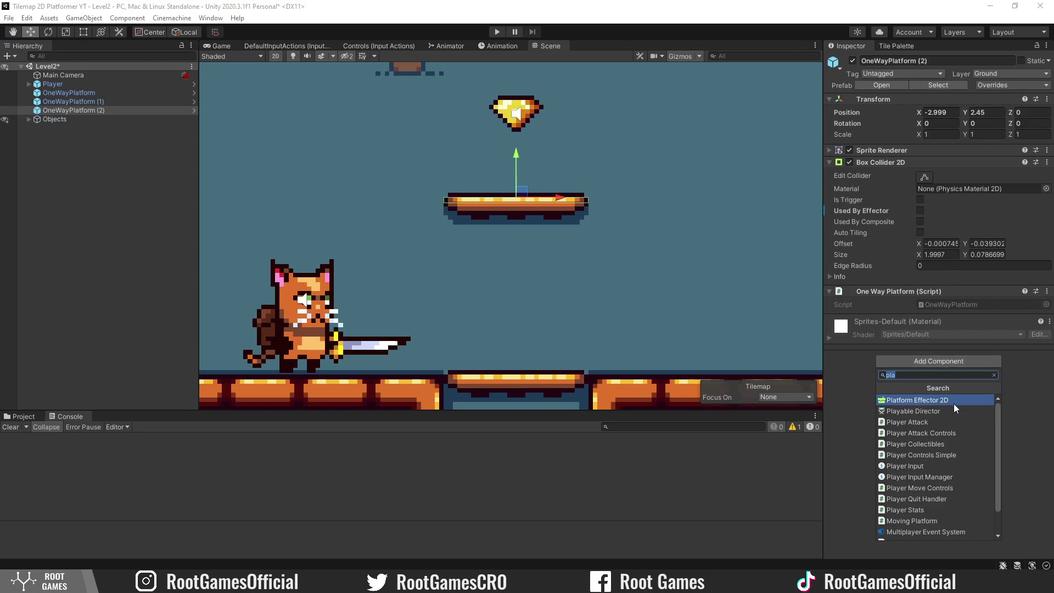
{"action": "left_click", "coordinate": [957, 403]}
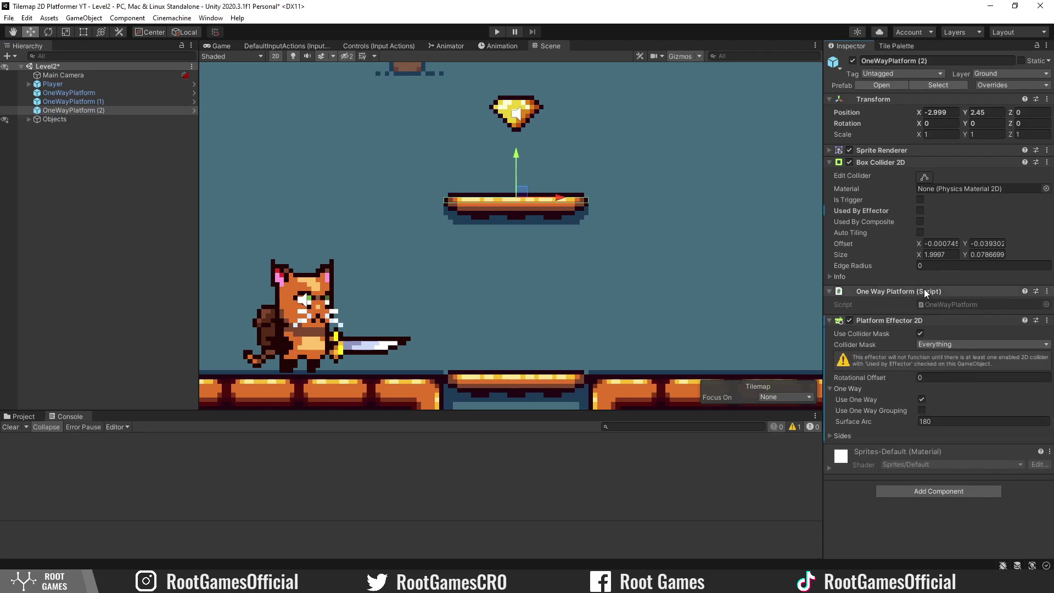
{"action": "left_click", "coordinate": [919, 212]}
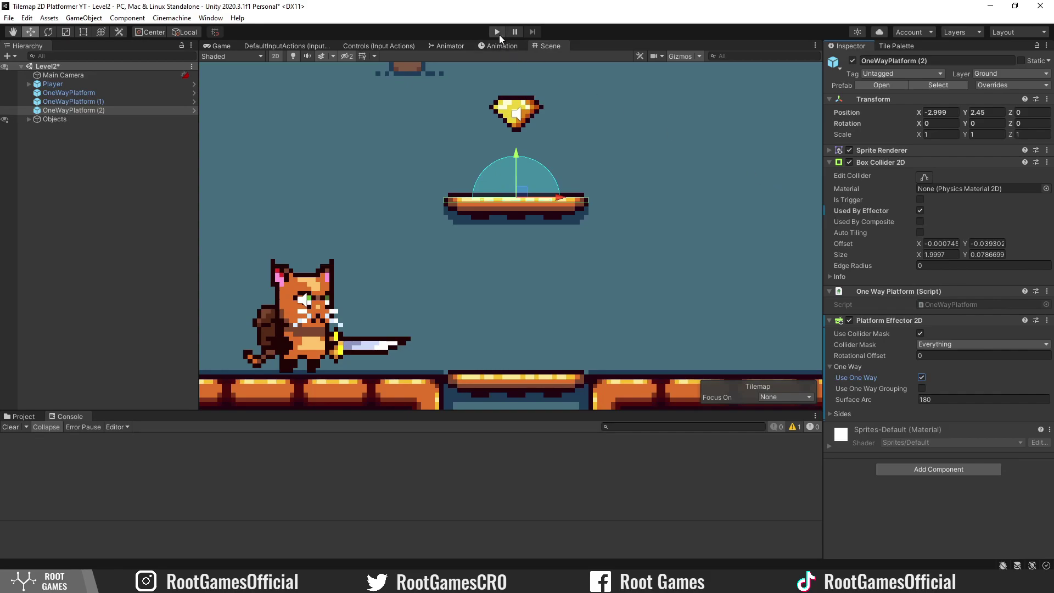
Playtest the level by jumping the player onto the floating platform, then stop
{"action": "left_click", "coordinate": [498, 32]}
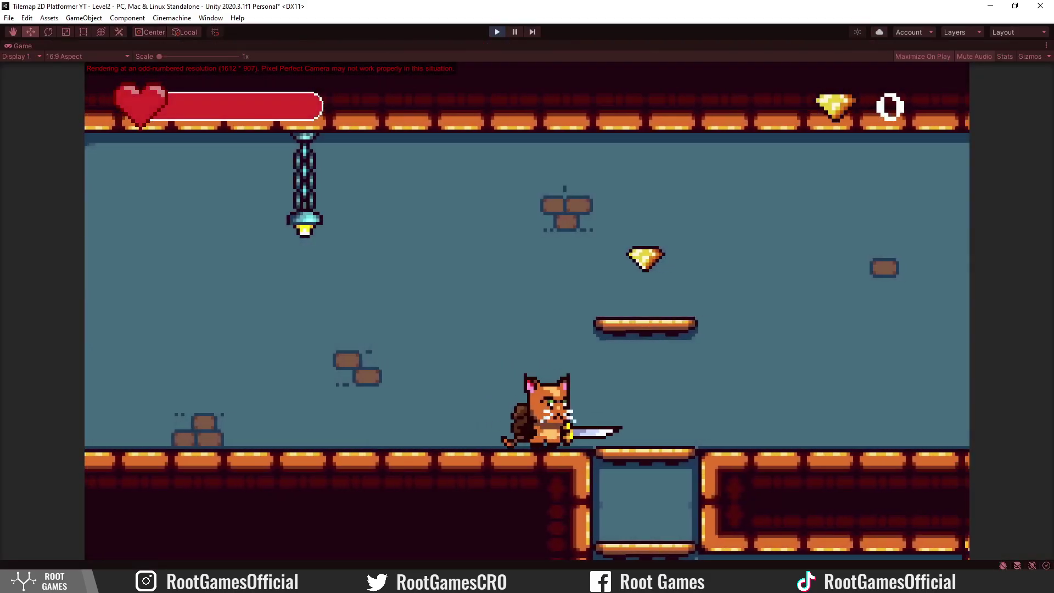
{"action": "key", "text": "space"}
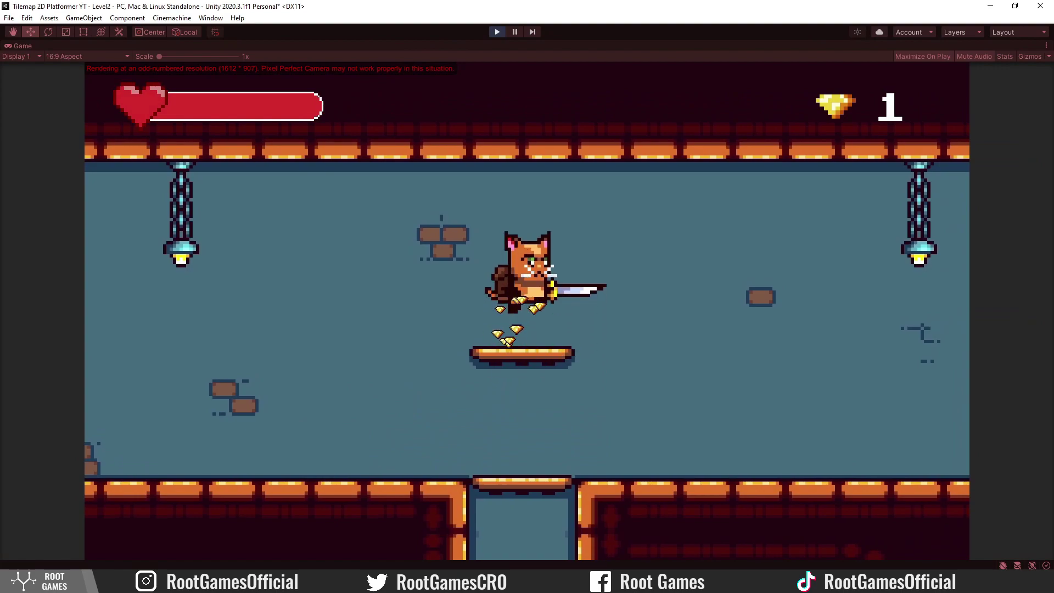
{"action": "left_click", "coordinate": [498, 32]}
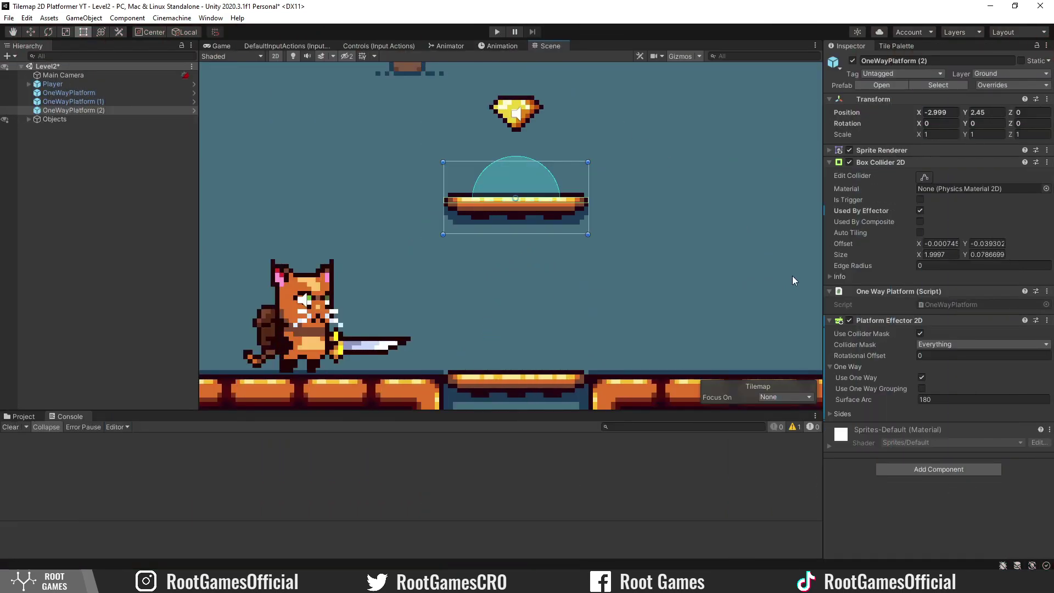
Leave the effector's Rotational Offset at 0 and select Player in the Hierarchy
{"action": "left_click", "coordinate": [980, 355]}
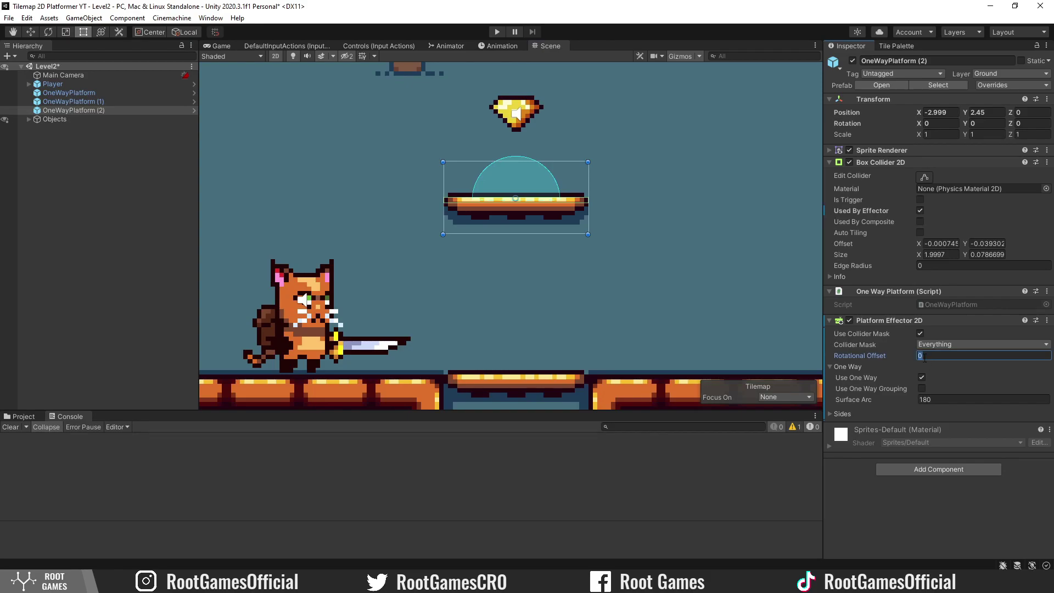
{"action": "type", "text": "180"}
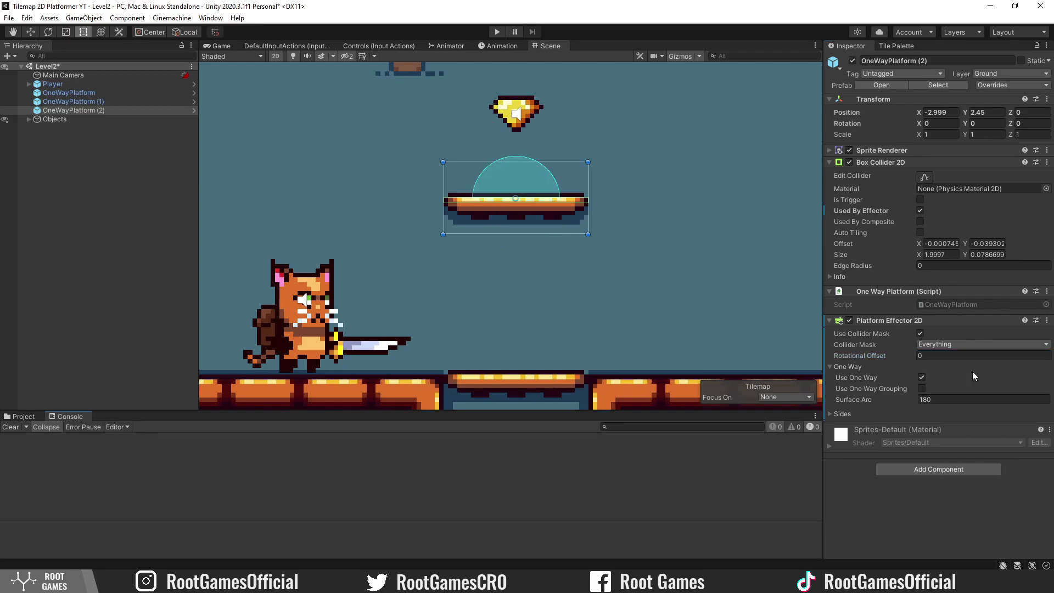
{"action": "left_click", "coordinate": [52, 84]}
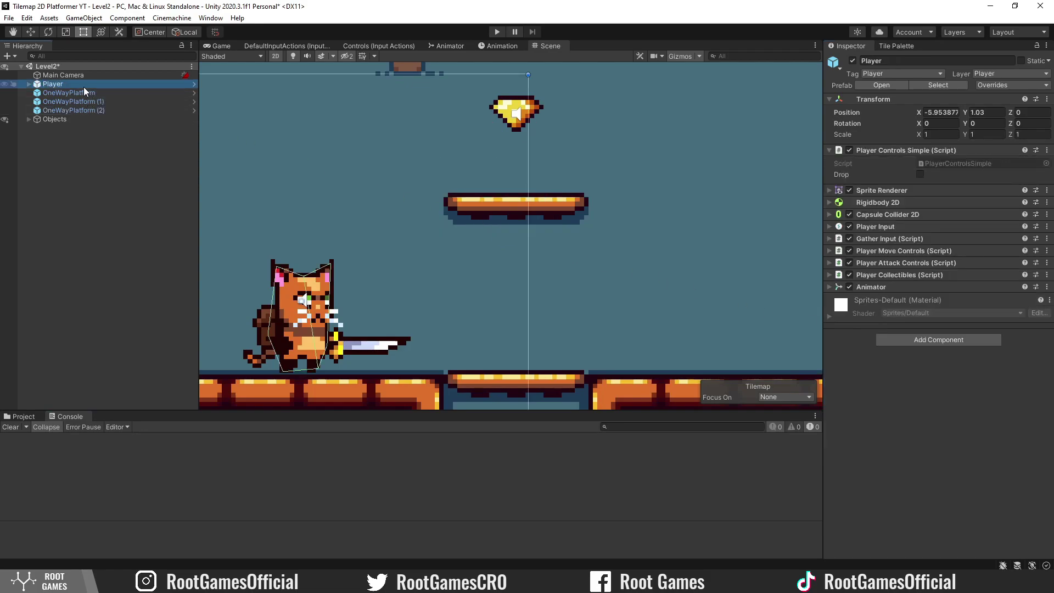
{"action": "double_click", "coordinate": [974, 164]}
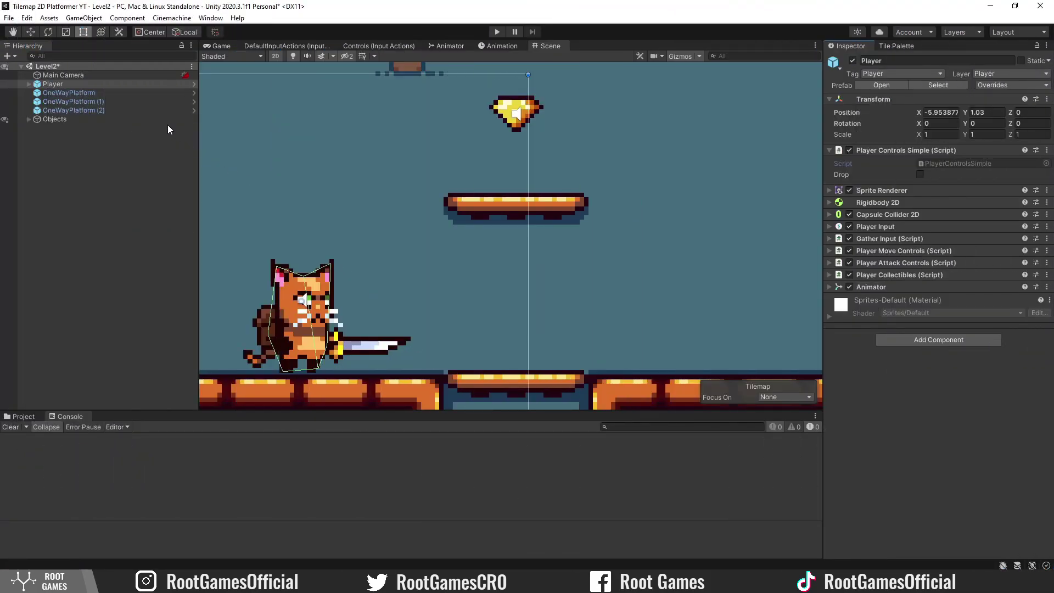
Select OneWayPlatform (2) and open its OneWayPlatform.cs script in Visual Studio
{"action": "left_click", "coordinate": [142, 109]}
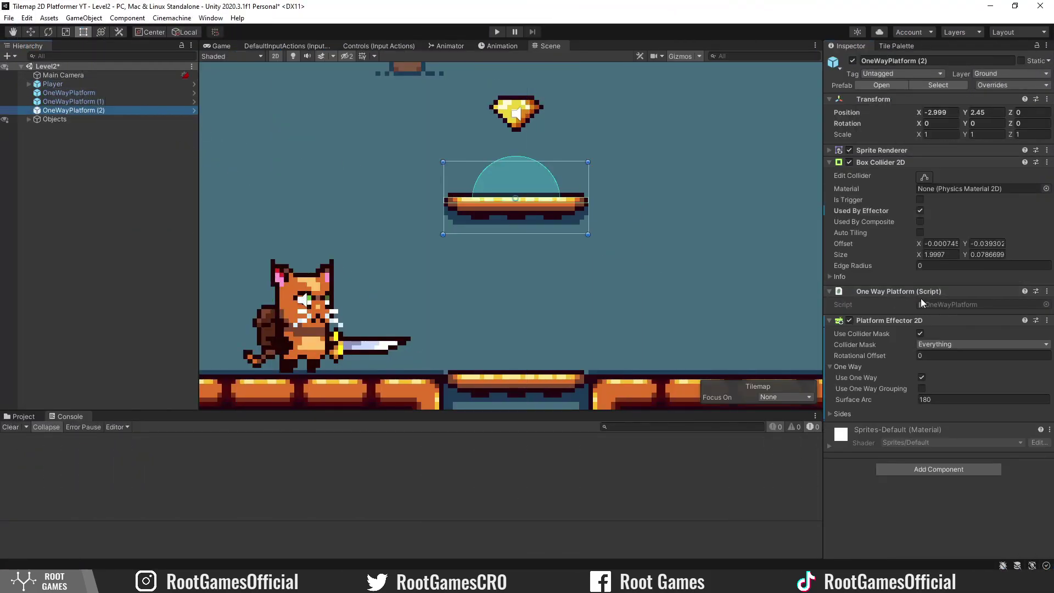
{"action": "double_click", "coordinate": [955, 304]}
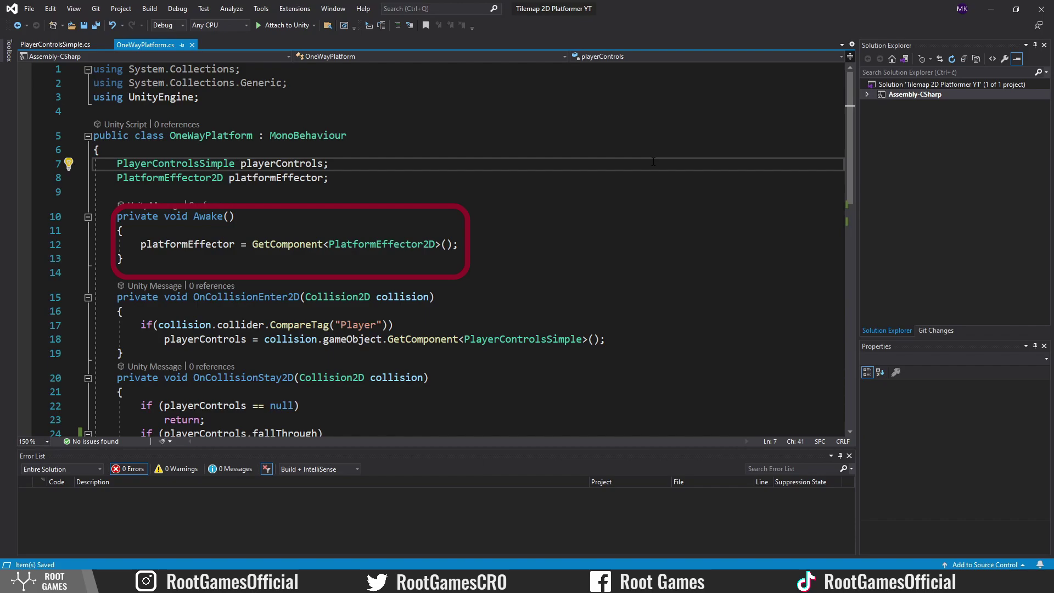
{"action": "scroll", "coordinate": [461, 247], "scroll_direction": "down", "scroll_amount": 4}
{"action": "scroll", "coordinate": [461, 247], "scroll_direction": "down", "scroll_amount": 1}
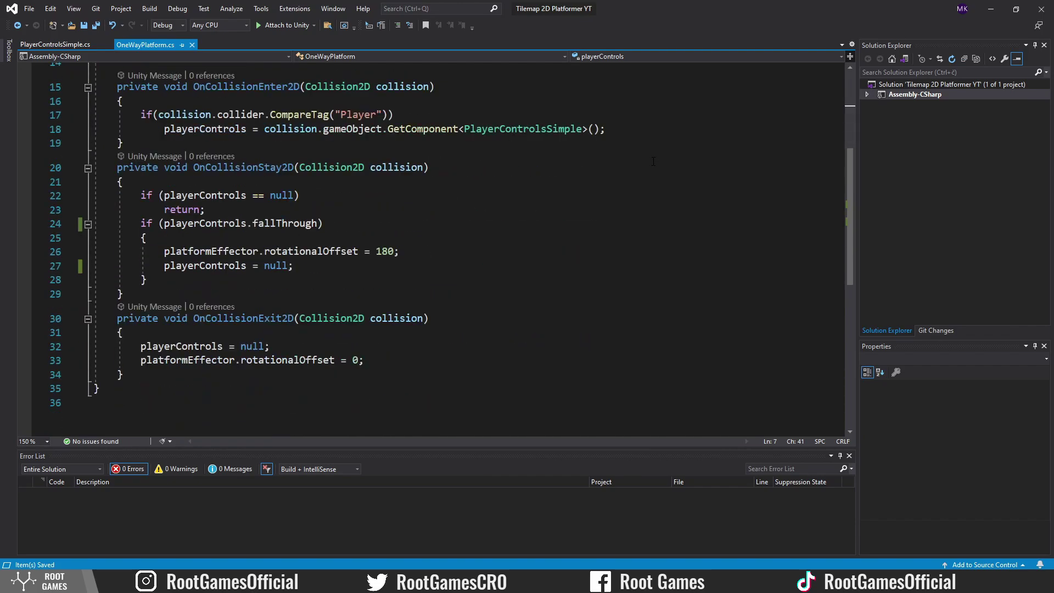